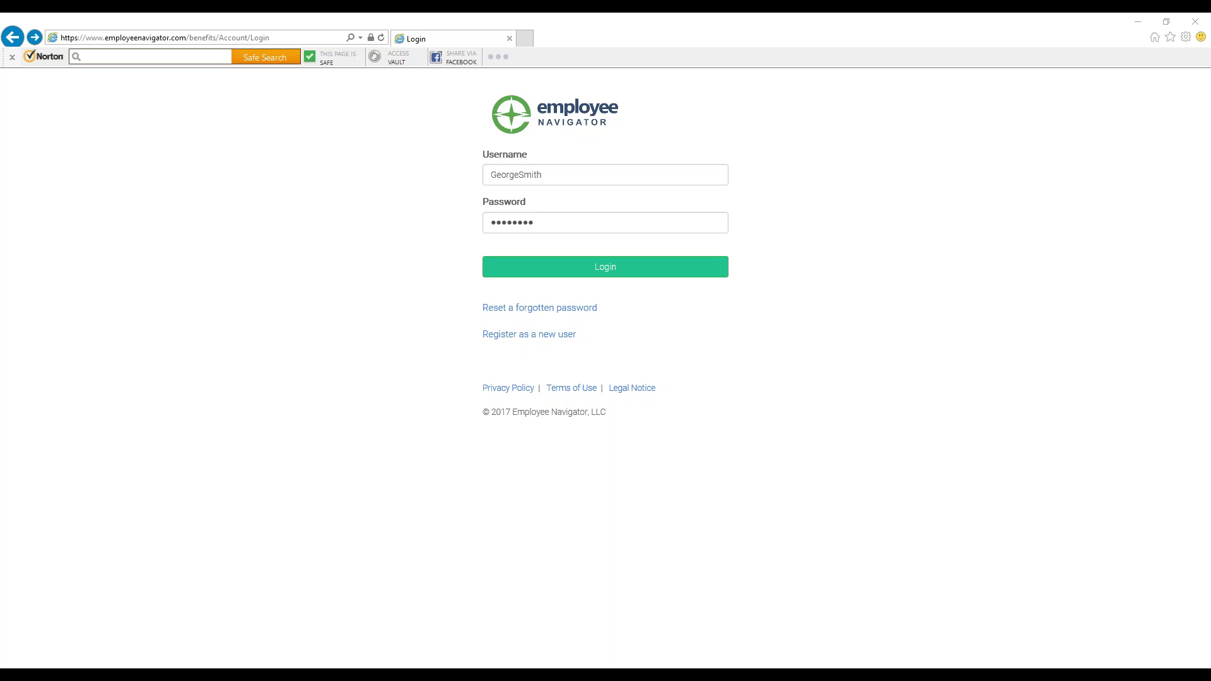
Step: Sign in to Employee Navigator with the employee's username and password
left_click(645, 264)
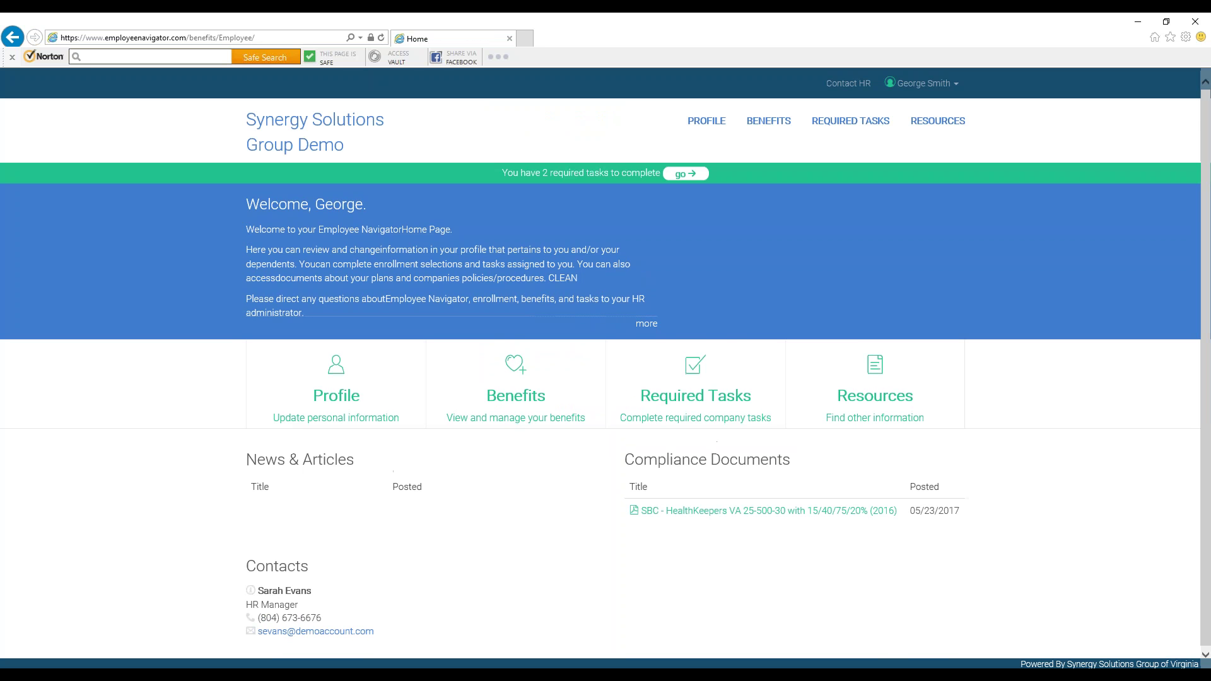
Step: From the home page's Benefits options, go to Add or Adjust Coverage
left_click(511, 400)
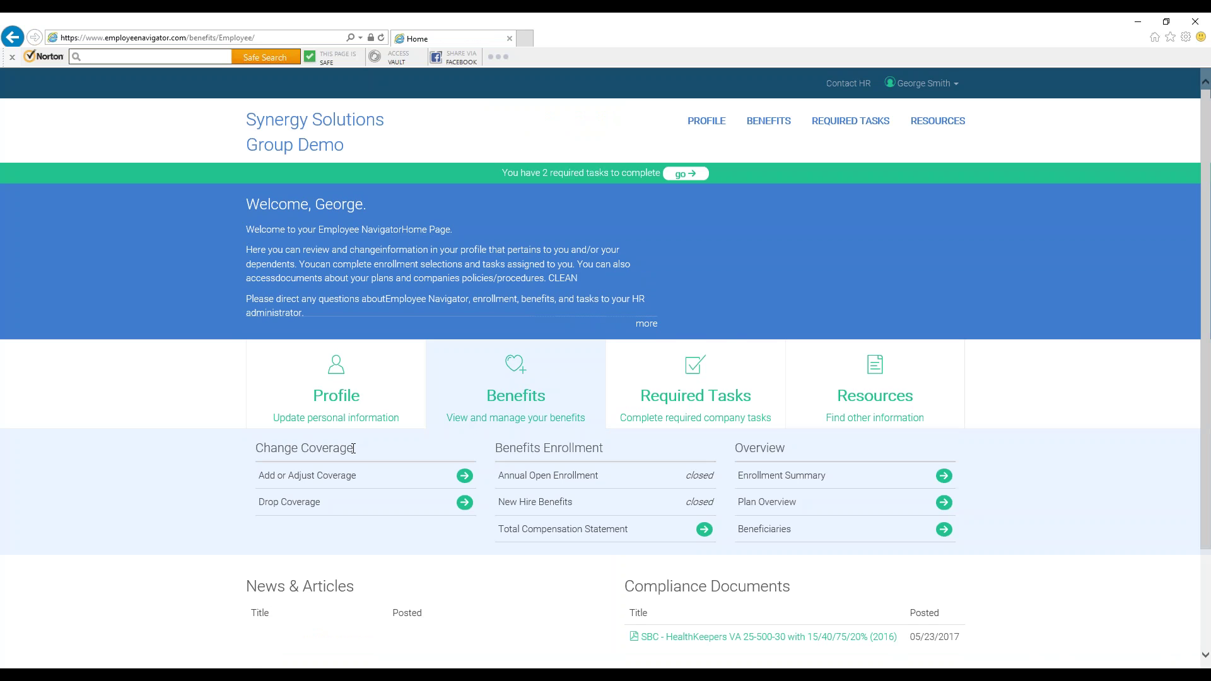
left_click(336, 477)
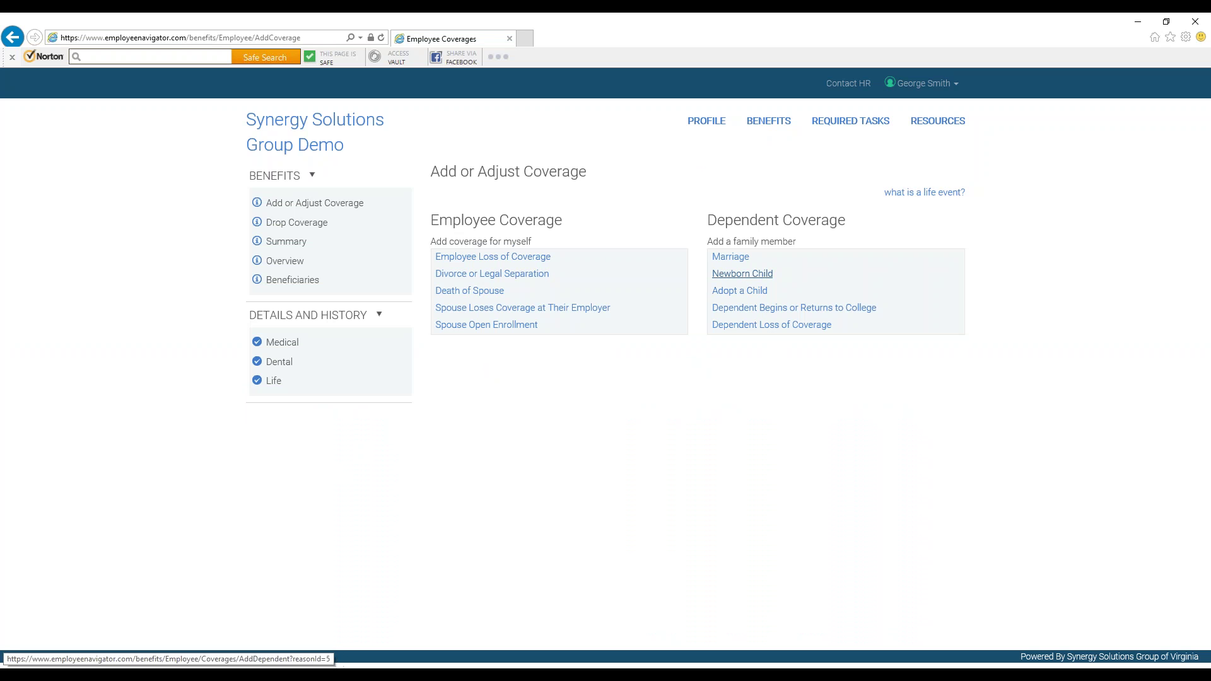
Step: Start a Newborn Child coverage event with event date 06/13/2017
left_click(764, 280)
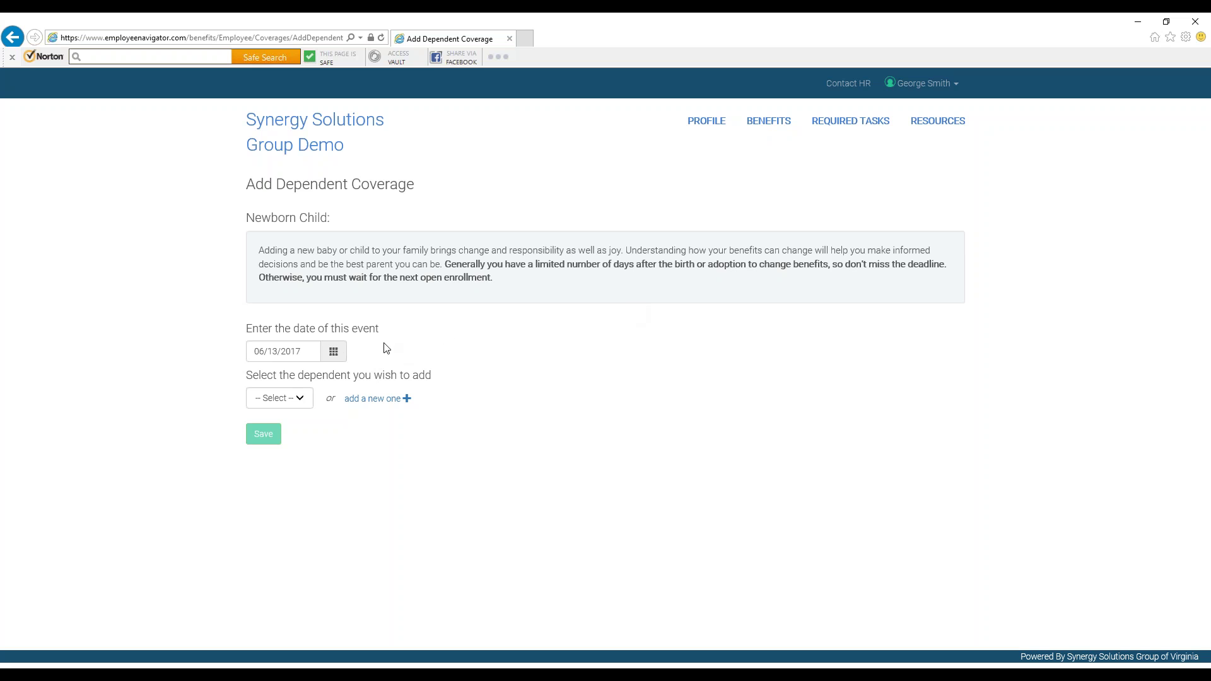
left_click(343, 355)
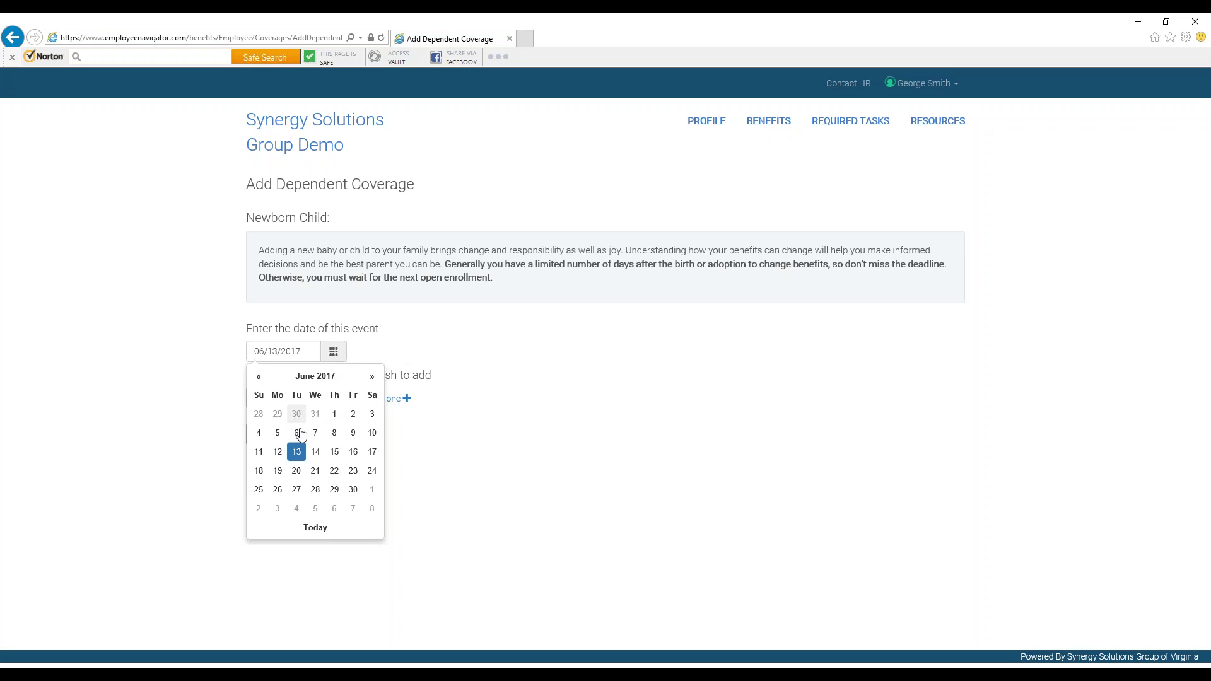
left_click(296, 452)
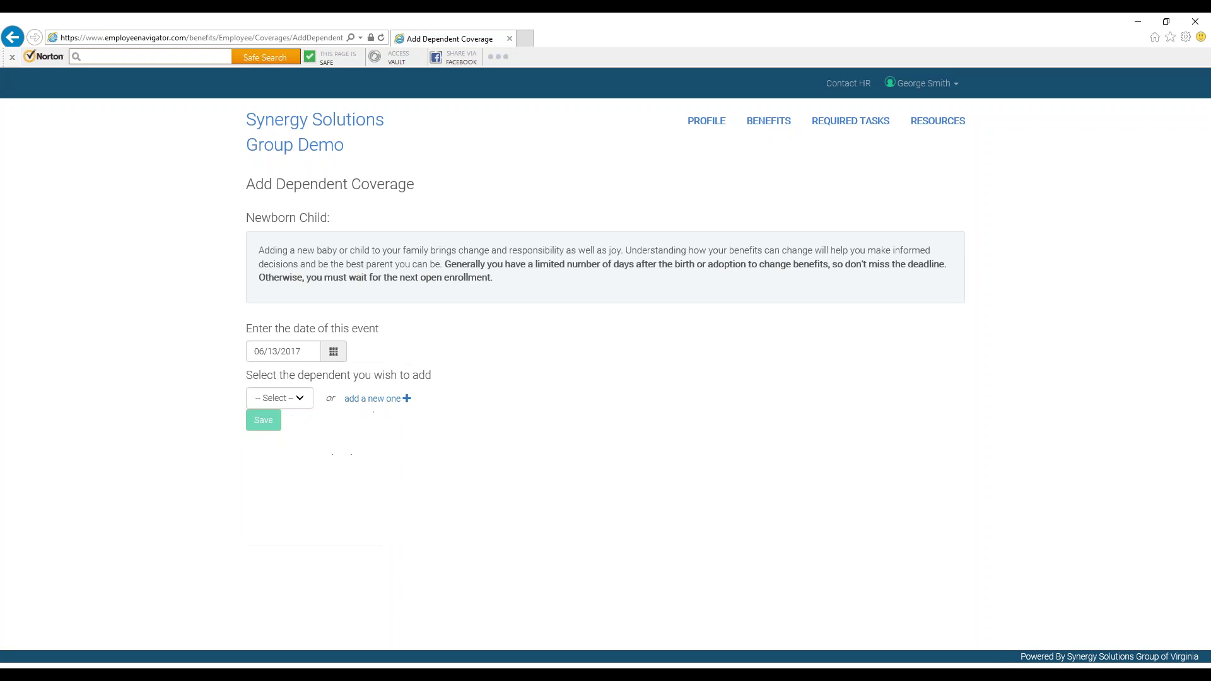
Step: Create a new dependent and enter the child's first and last name
left_click(372, 398)
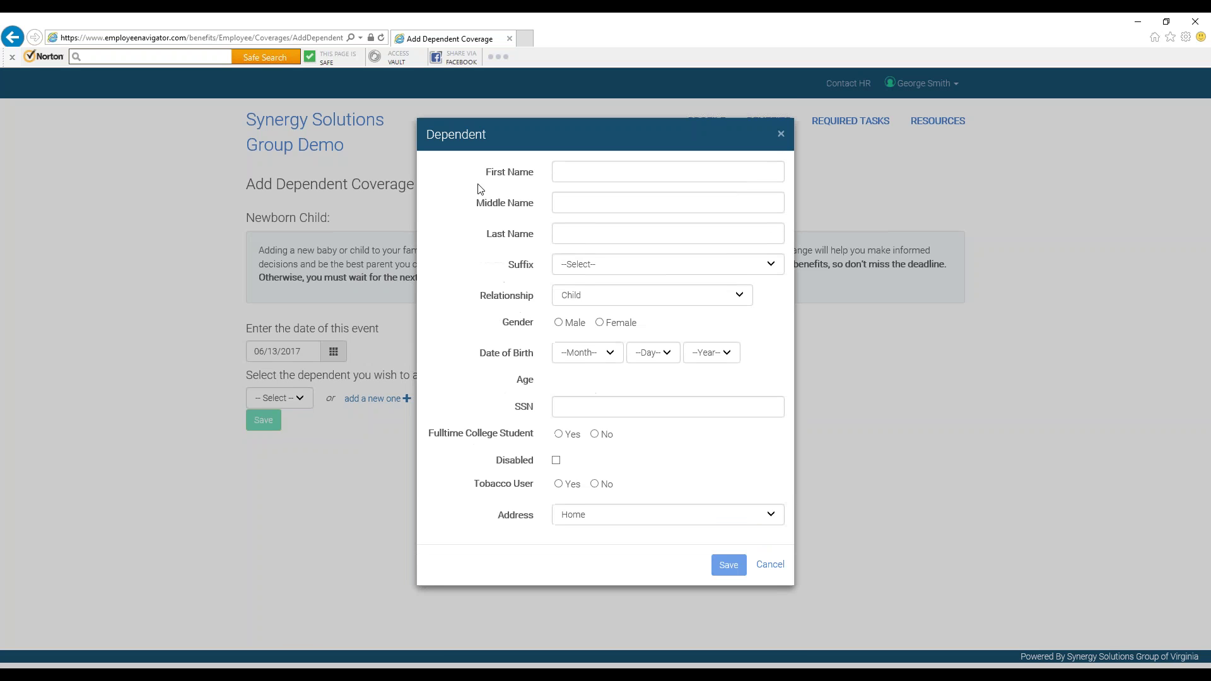
left_click(568, 174)
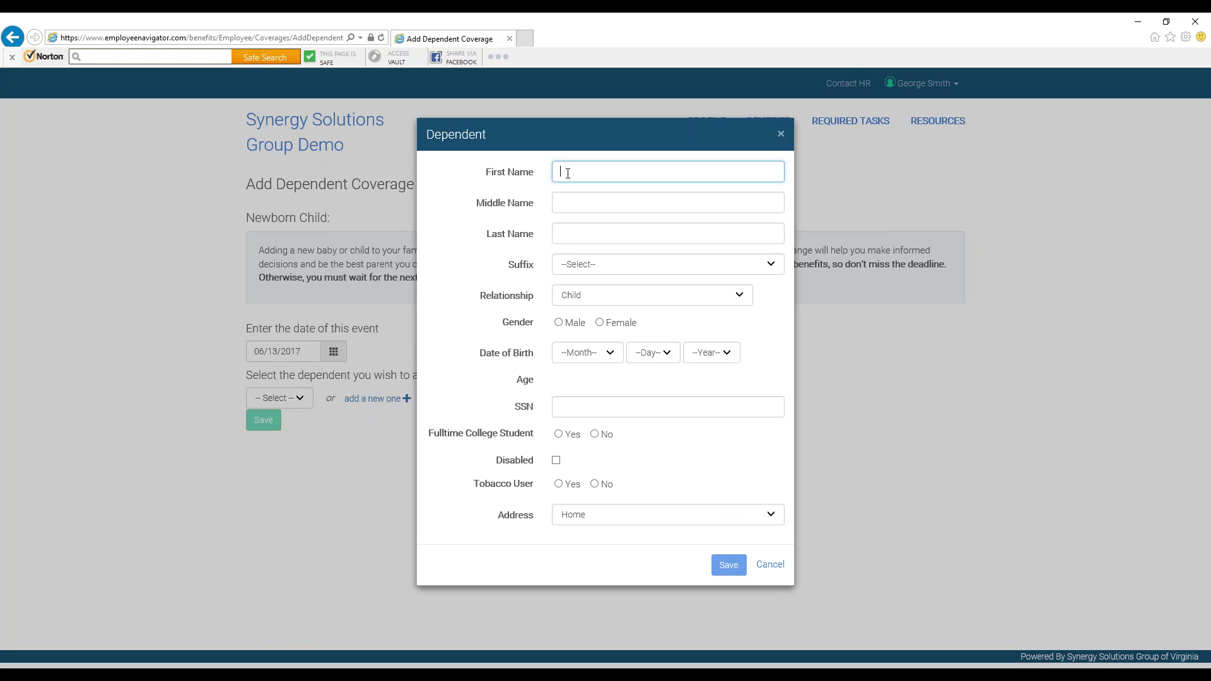
type("Sally")
key("Tab")
key("Tab")
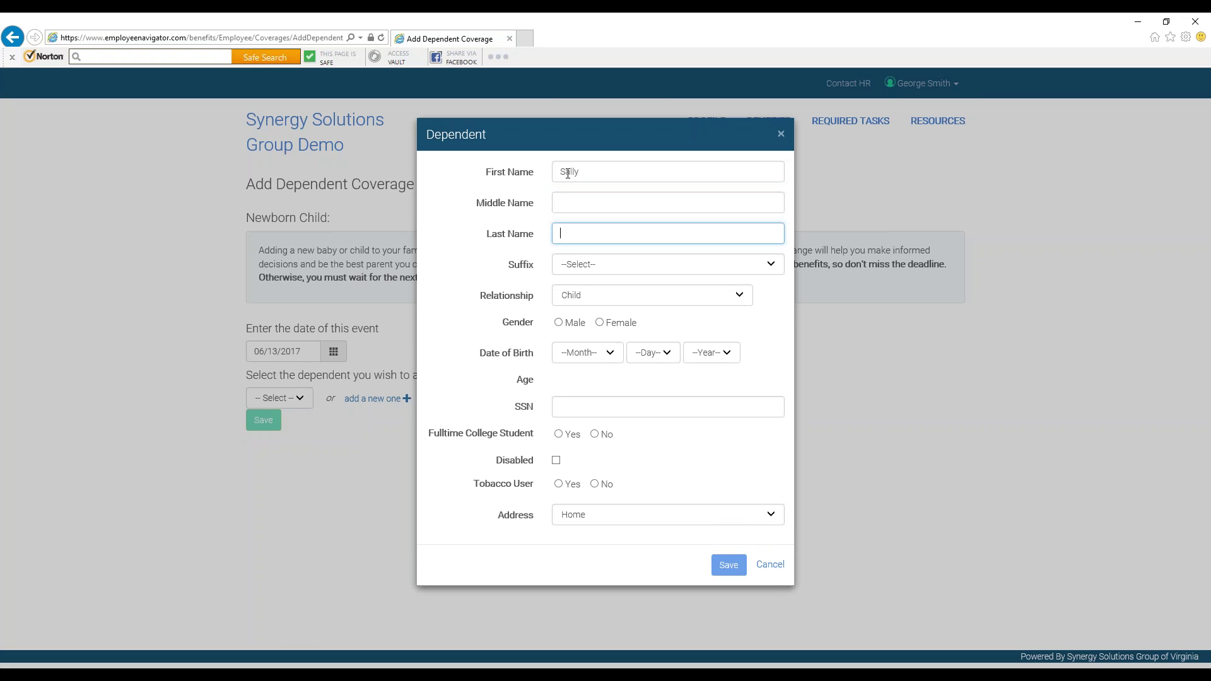
type("Smith")
key("Tab")
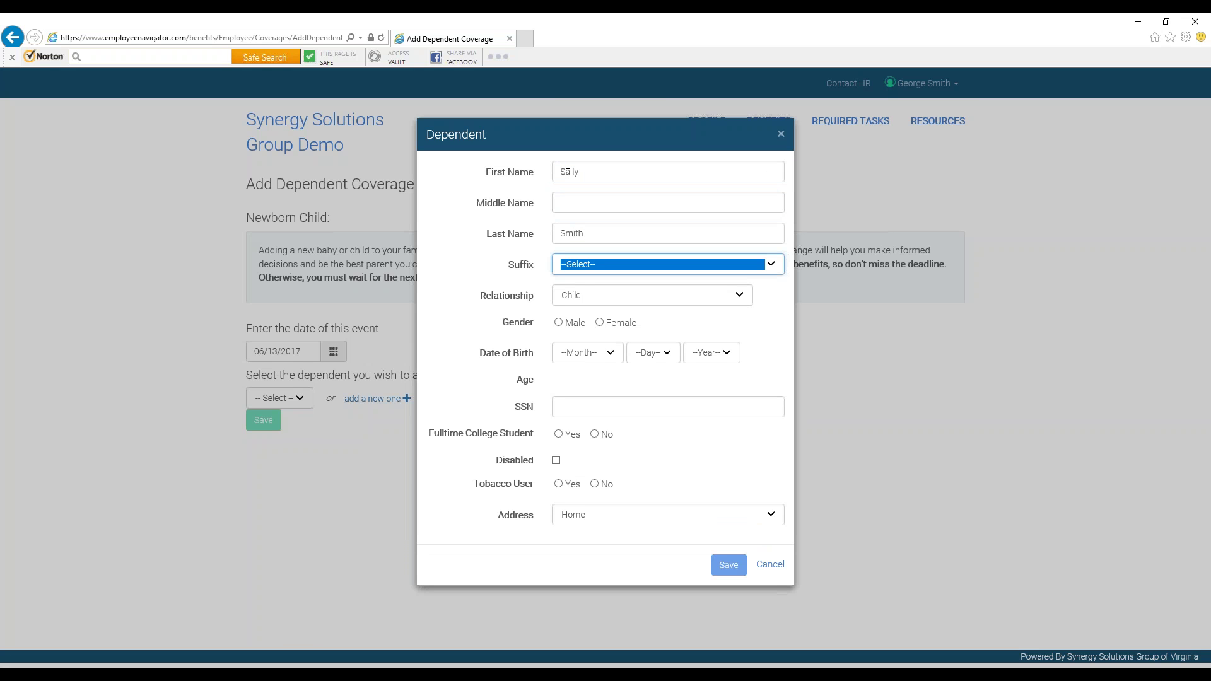
key("Tab")
key("Tab")
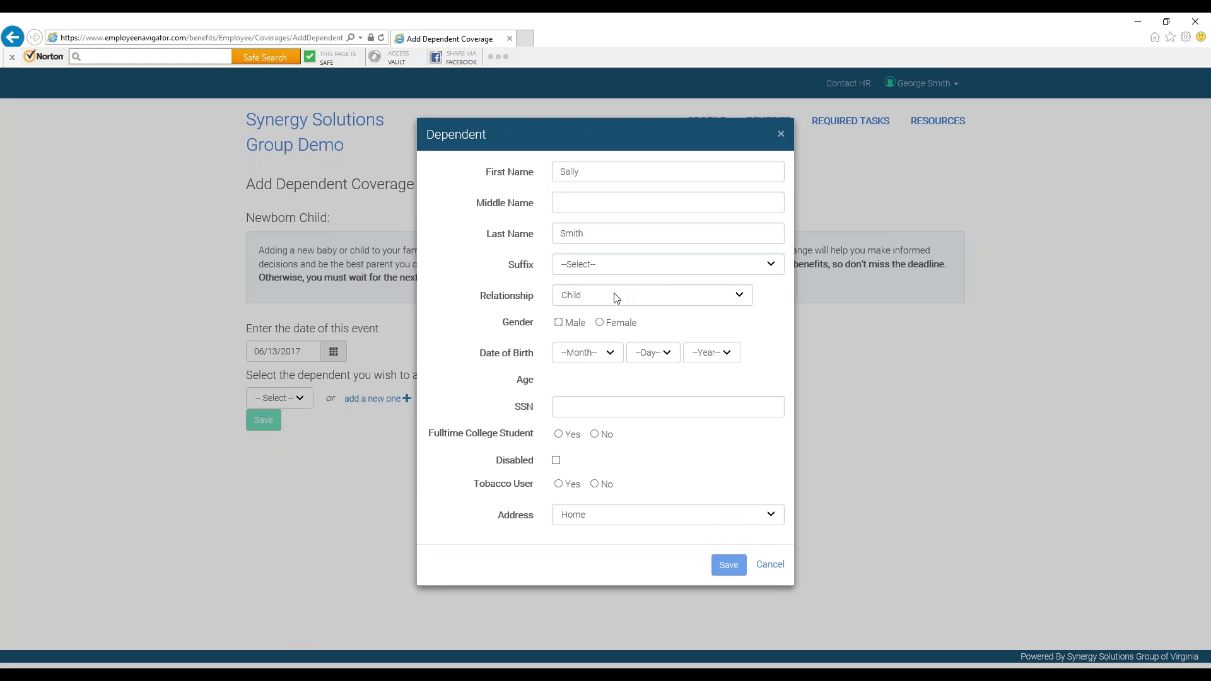
Step: Set the dependent's gender to Female and birth date to June 7, 2017
left_click(599, 322)
left_click(606, 357)
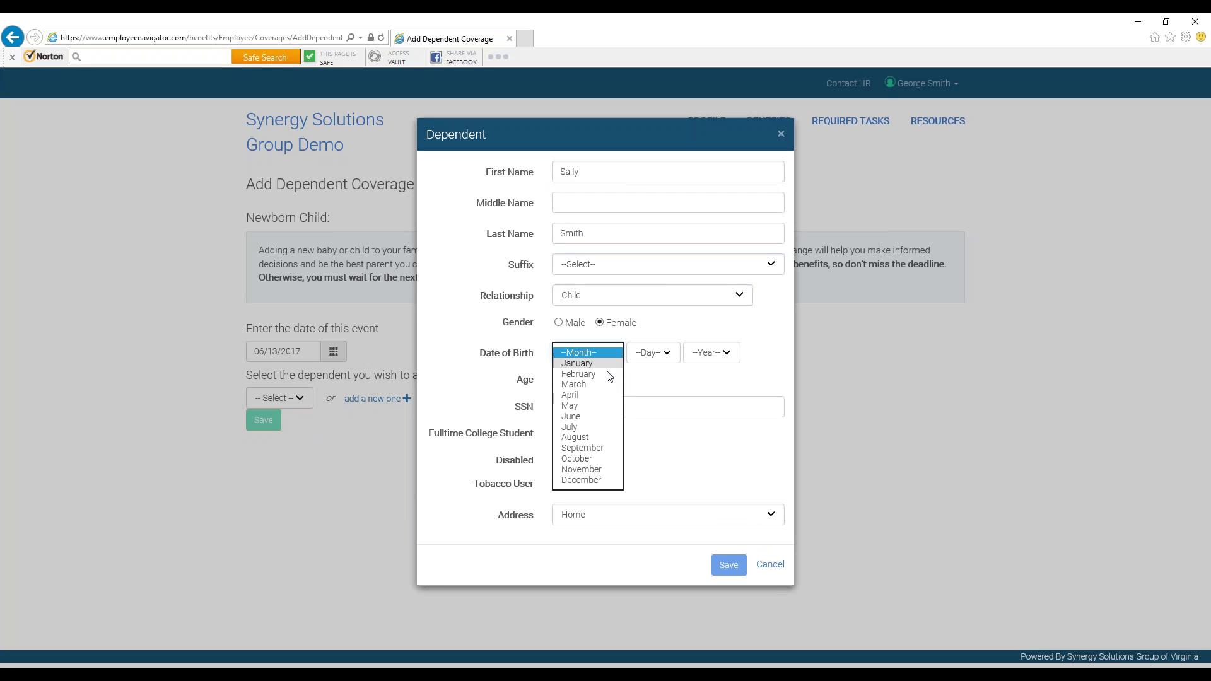
left_click(602, 416)
left_click(672, 357)
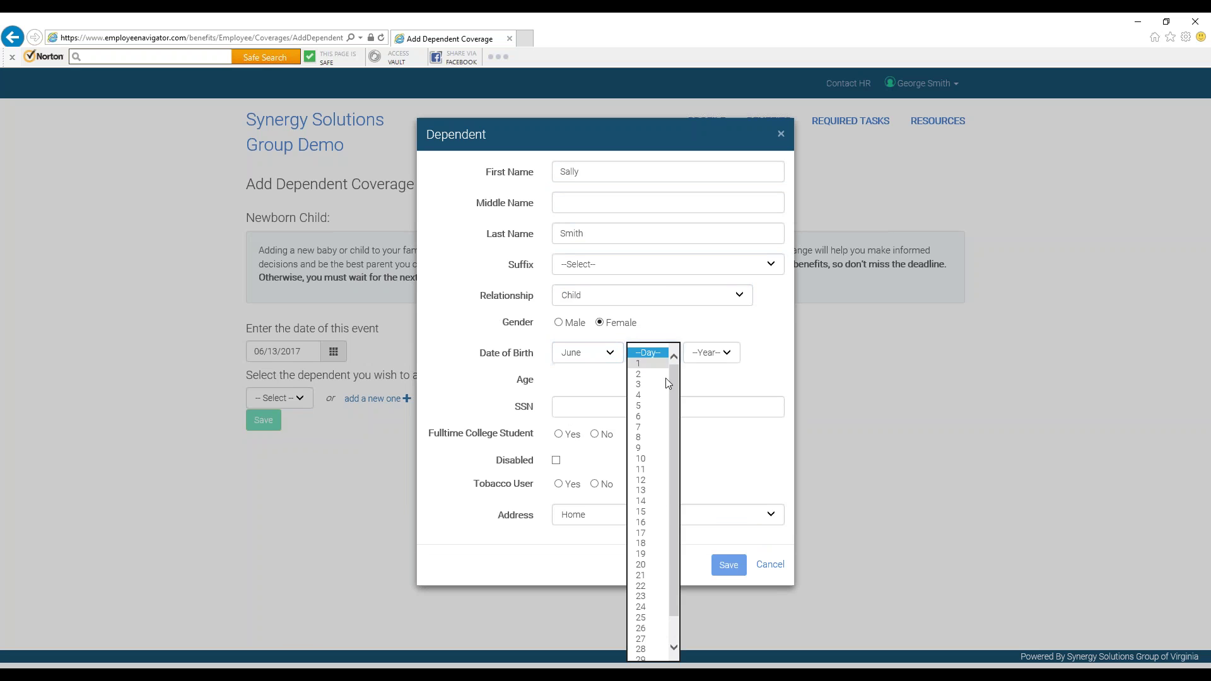
left_click(654, 427)
left_click(712, 352)
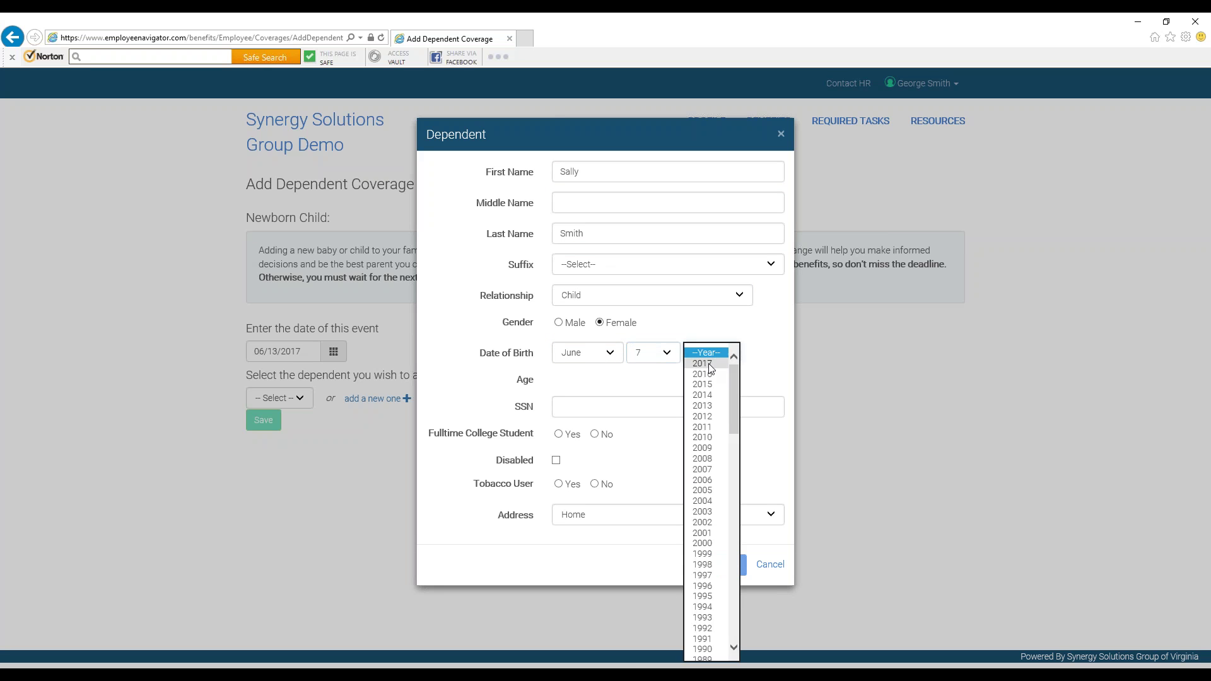
left_click(710, 364)
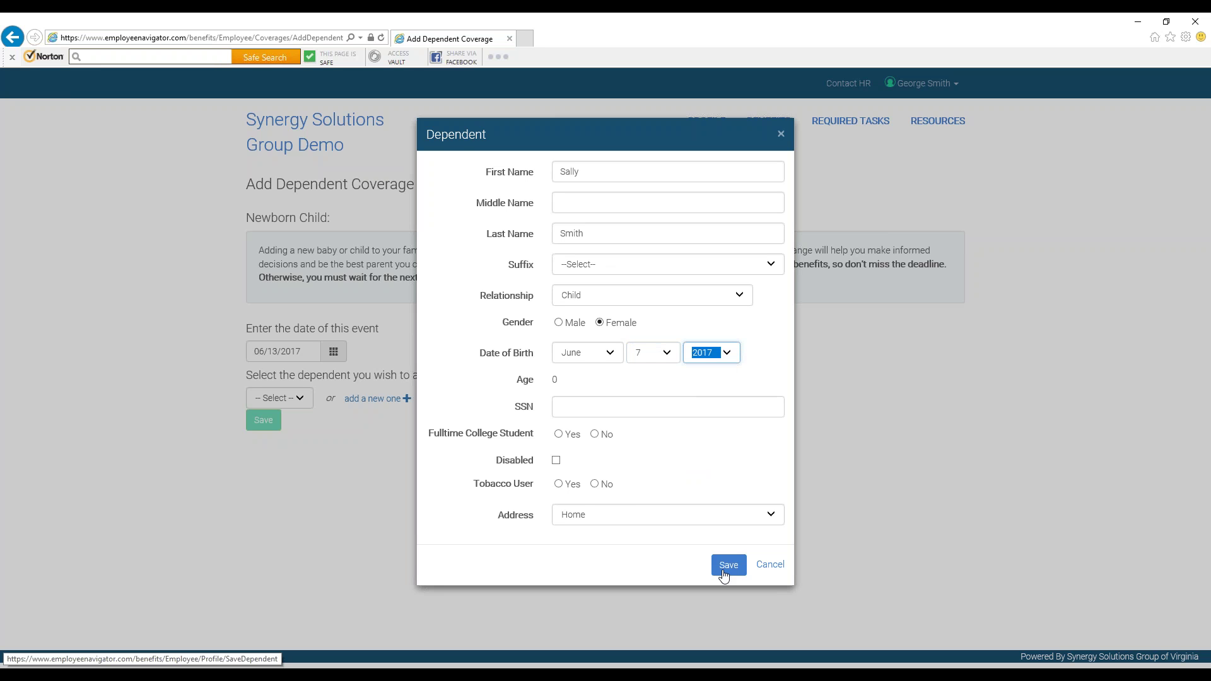
Step: Save the newborn dependent and enroll her in Medical and Dental coverage
left_click(727, 567)
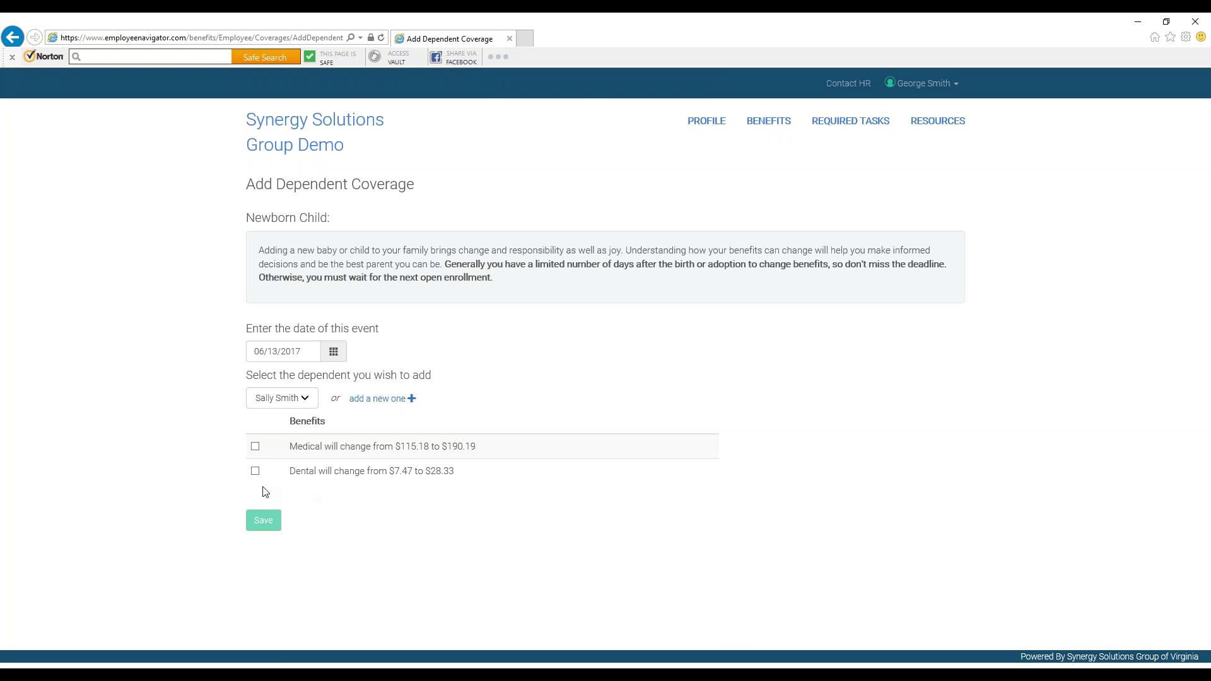
left_click(255, 449)
left_click(255, 471)
left_click(266, 521)
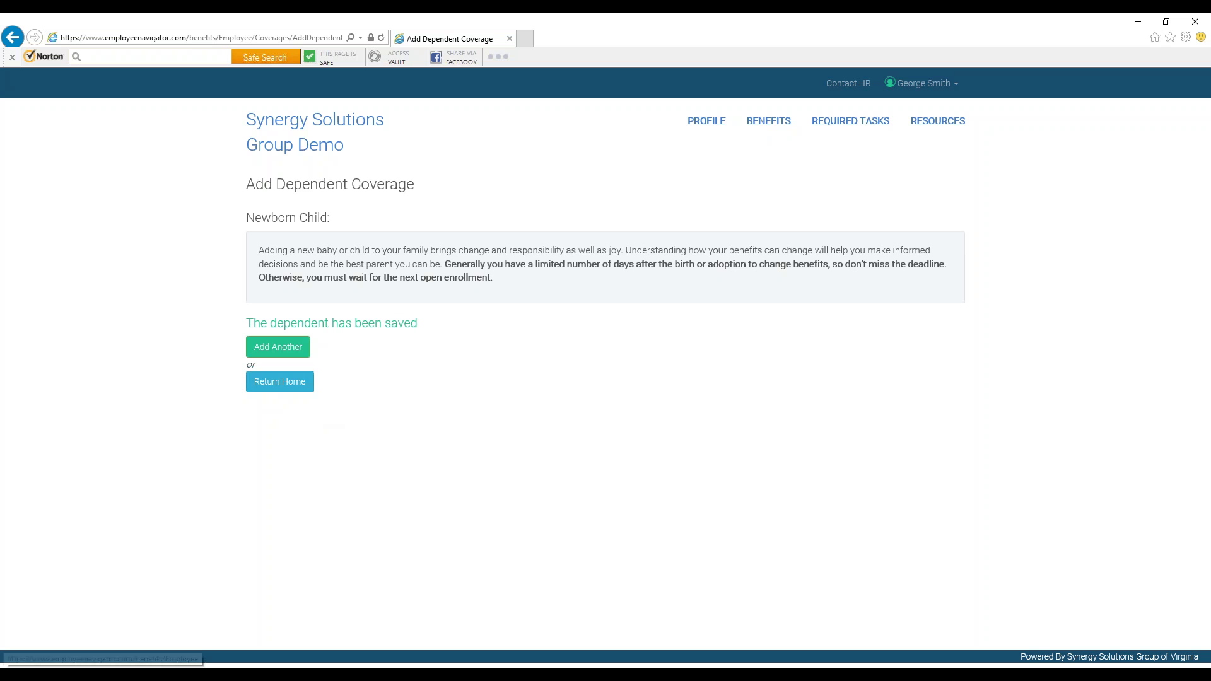
Step: Return home and go to Drop Coverage under Benefits
left_click(303, 387)
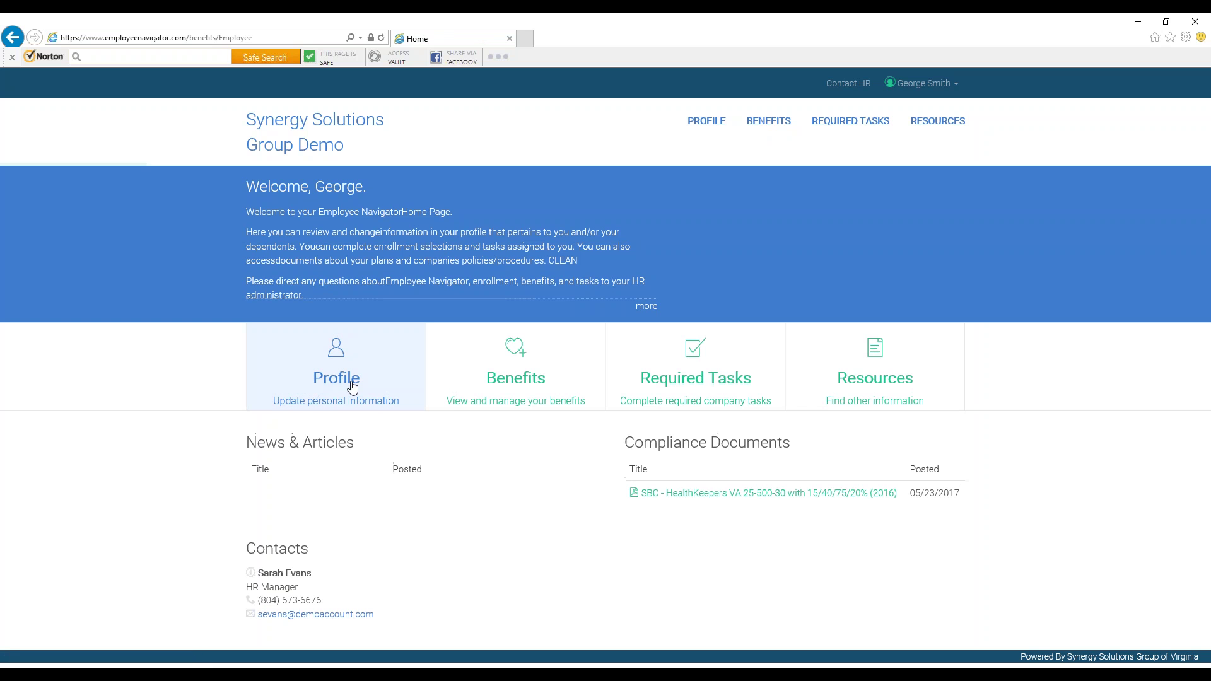
left_click(522, 404)
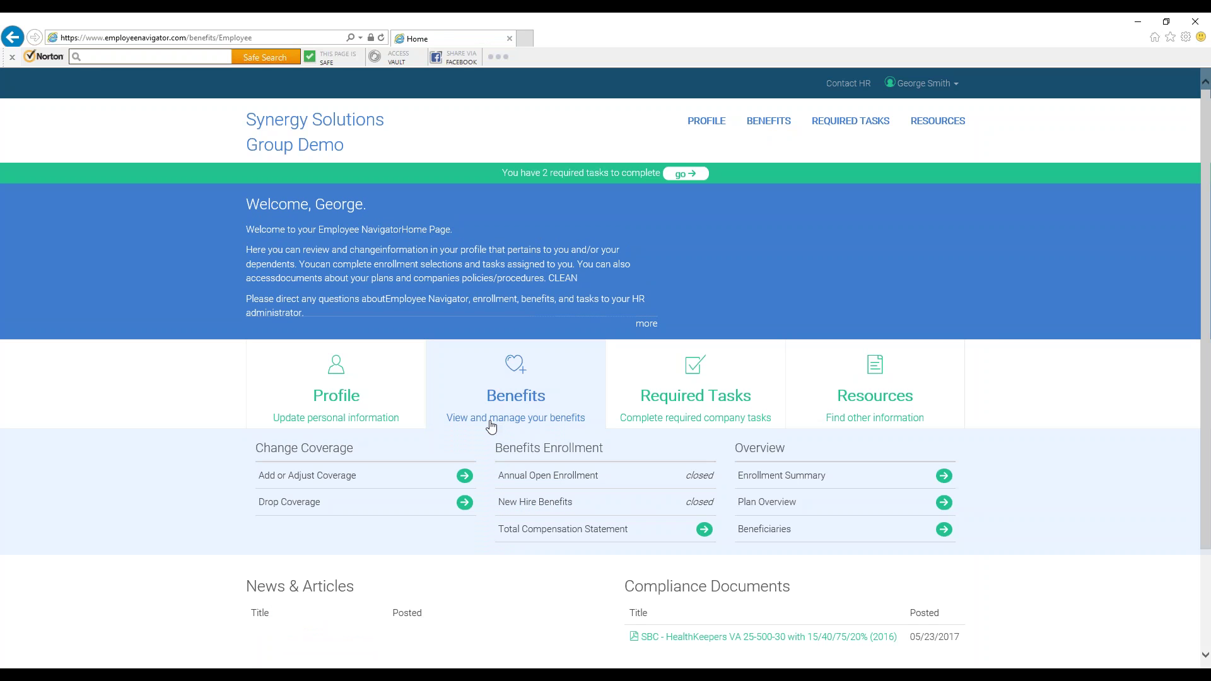
left_click(319, 501)
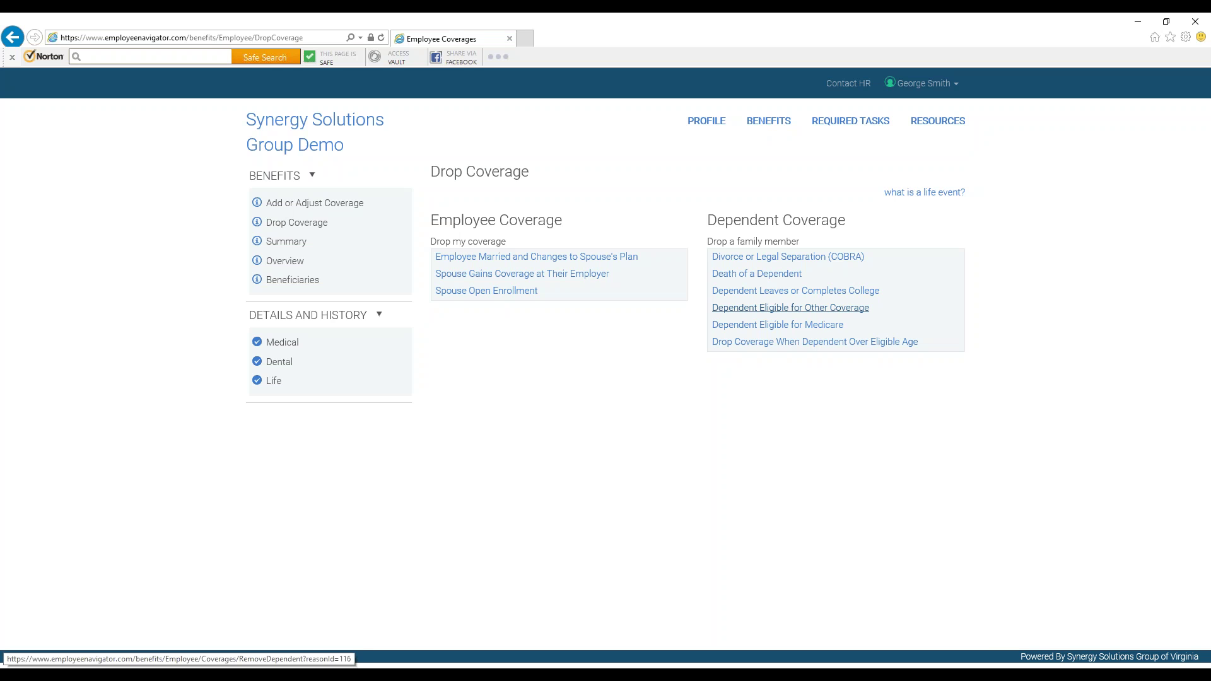
Step: Start a Dependent Eligible for Other Coverage event dated 06/13/2017 for the newborn
left_click(785, 307)
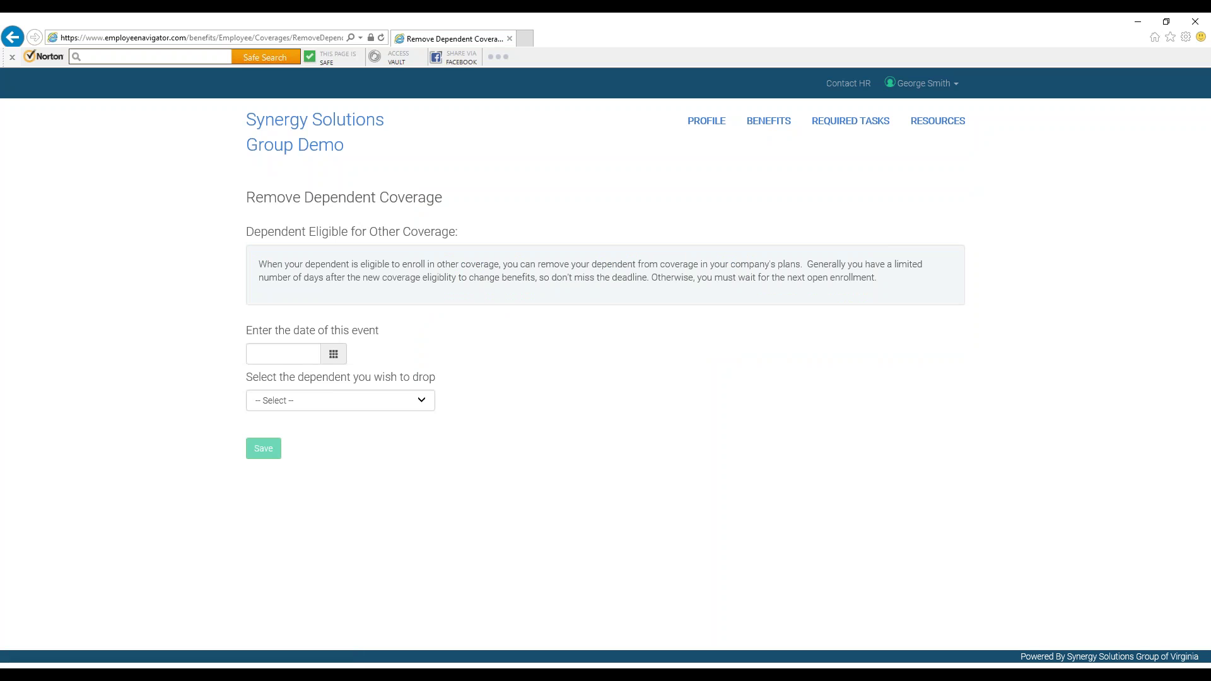
left_click(335, 355)
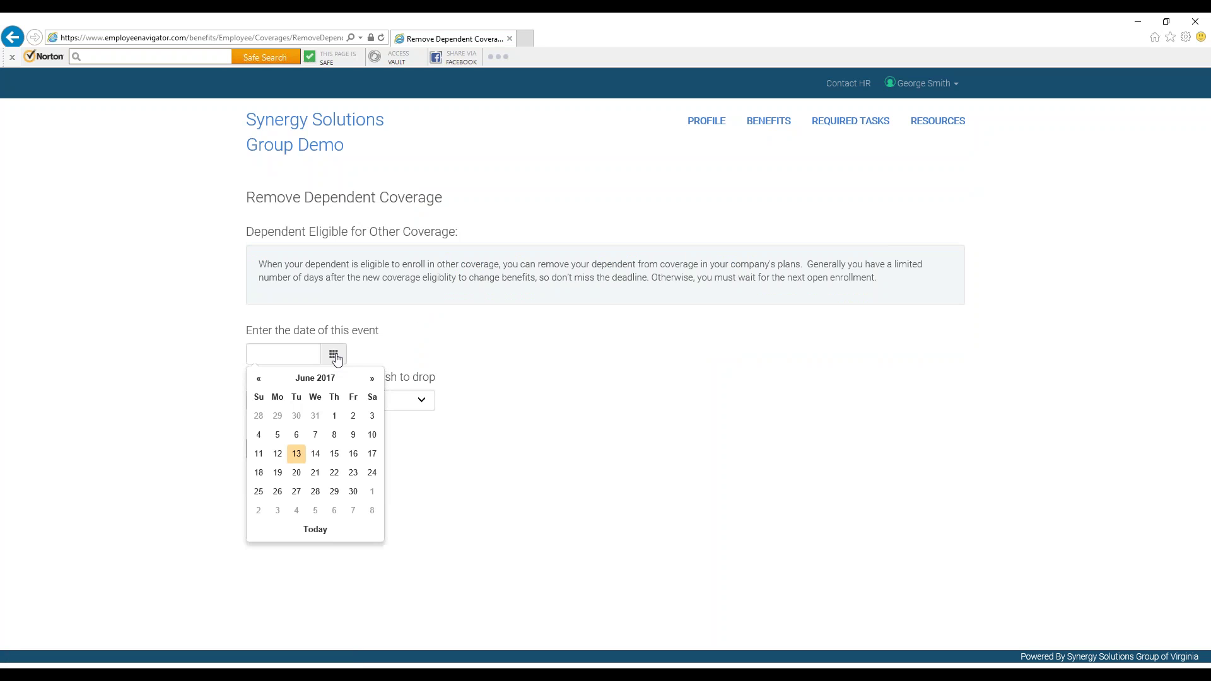
left_click(296, 455)
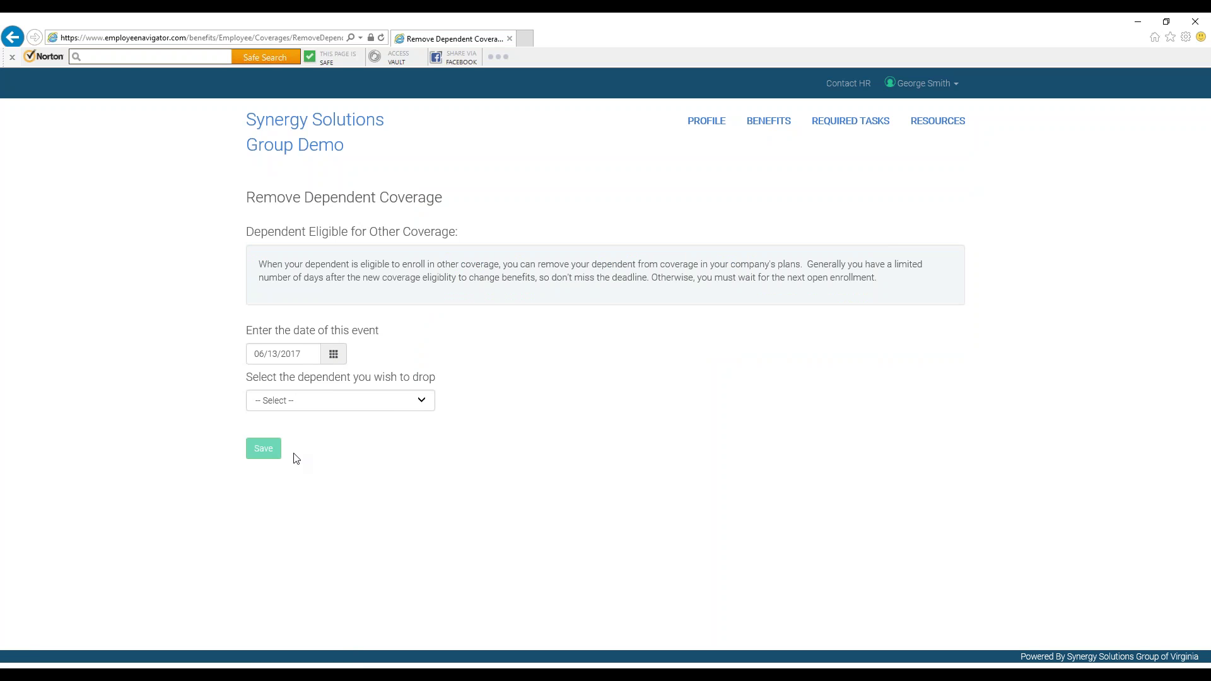
left_click(320, 406)
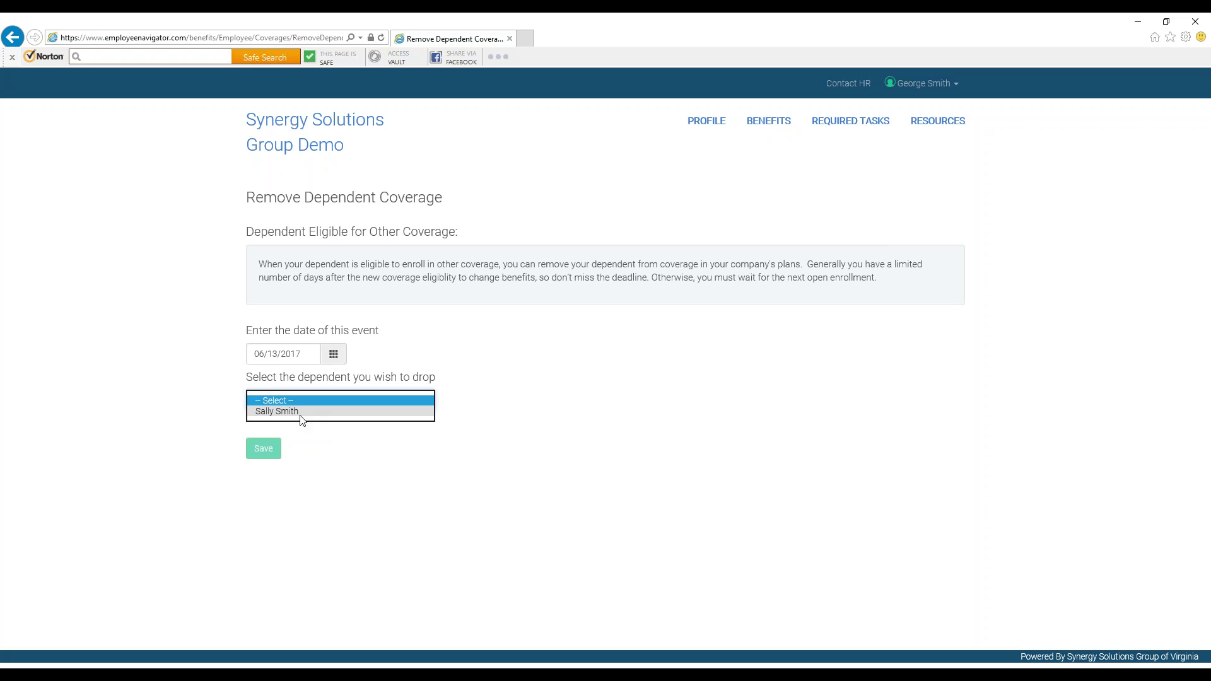
left_click(301, 412)
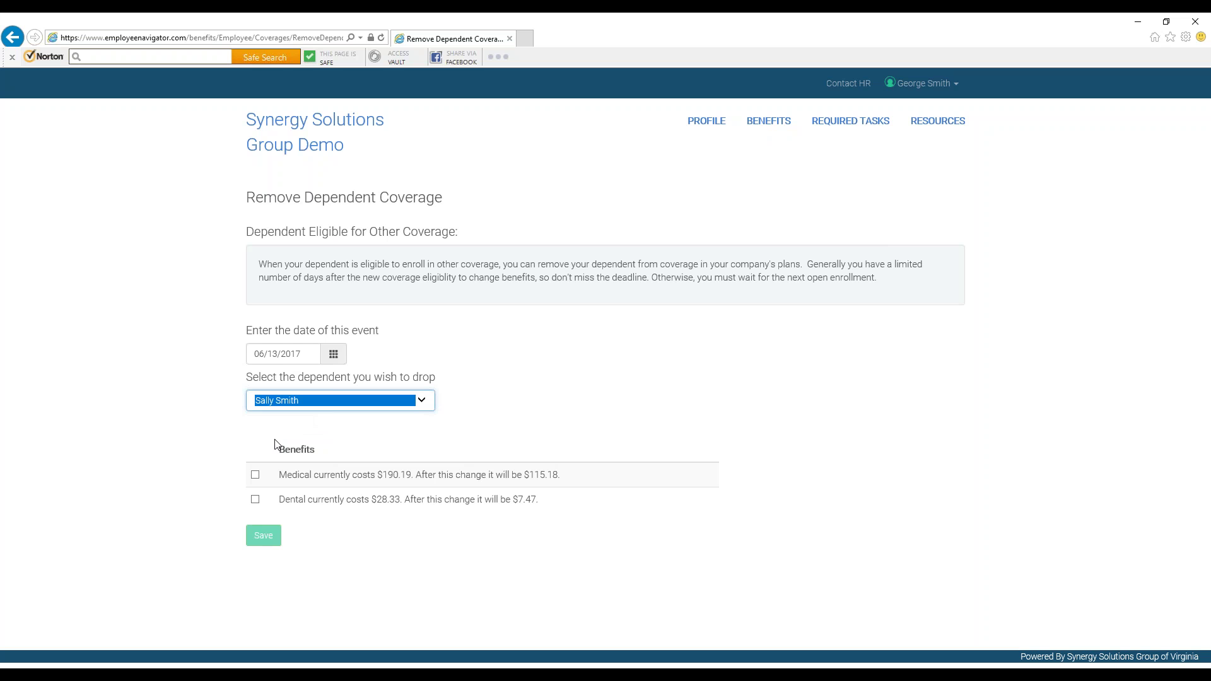
Step: Remove the newborn's Medical and Dental coverage, then view the HR contact details
left_click(256, 475)
left_click(254, 499)
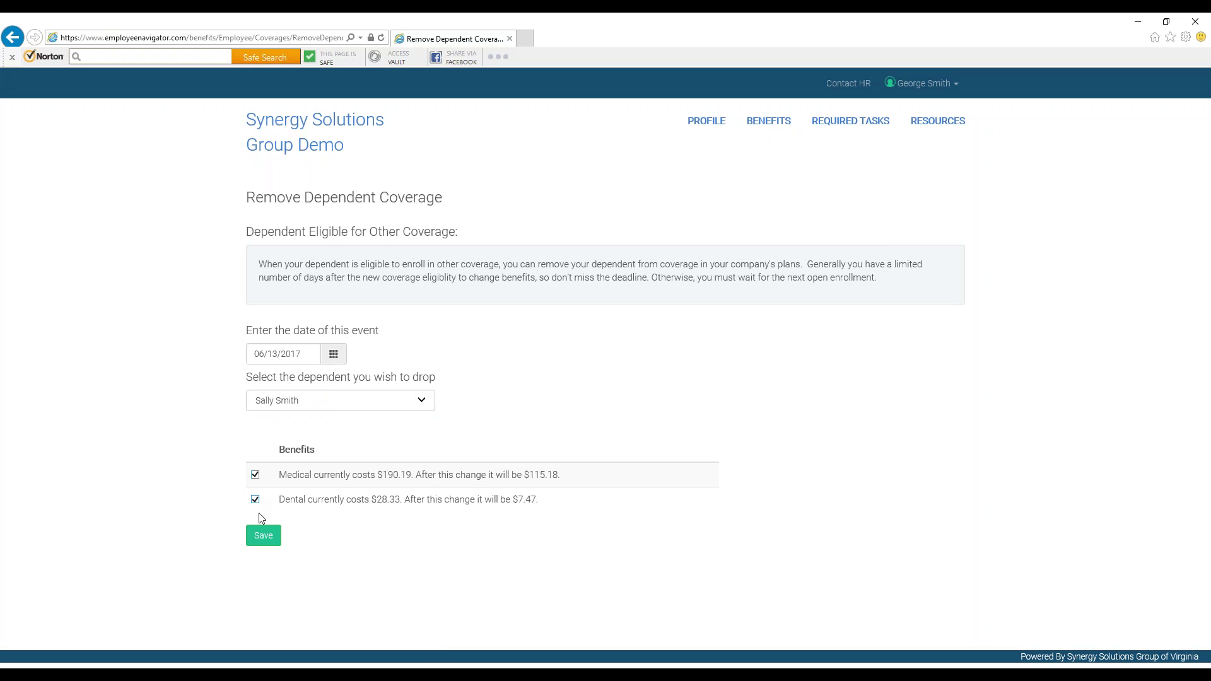
left_click(263, 537)
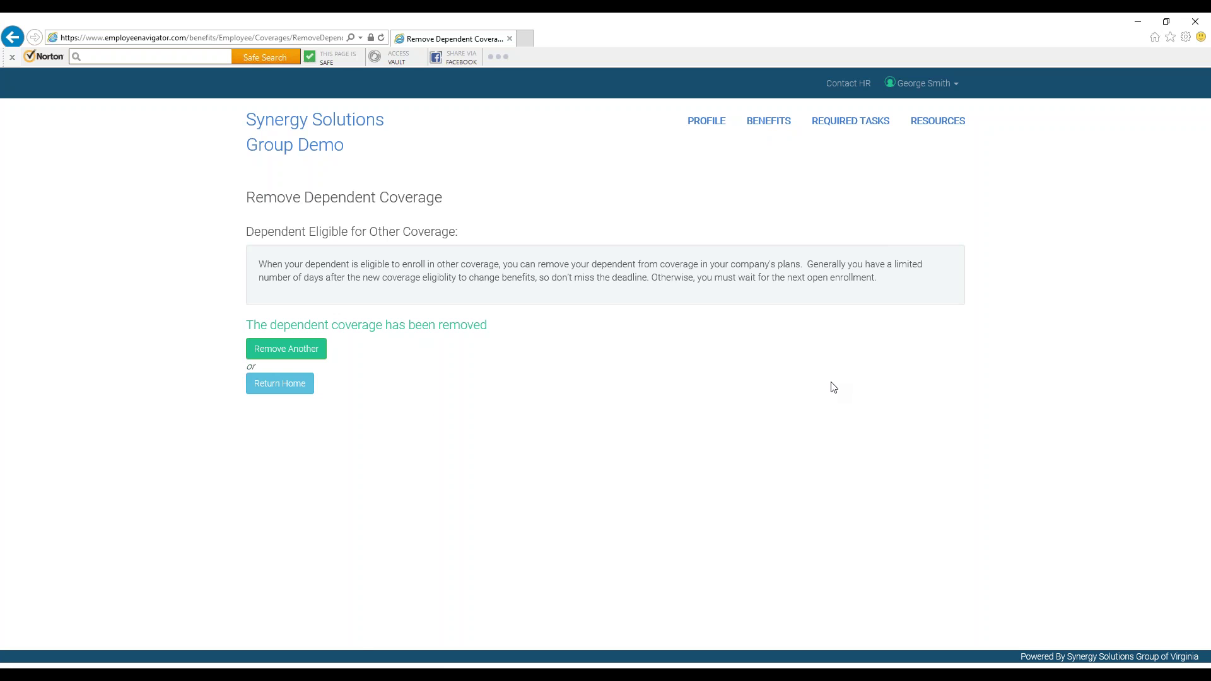
left_click(855, 88)
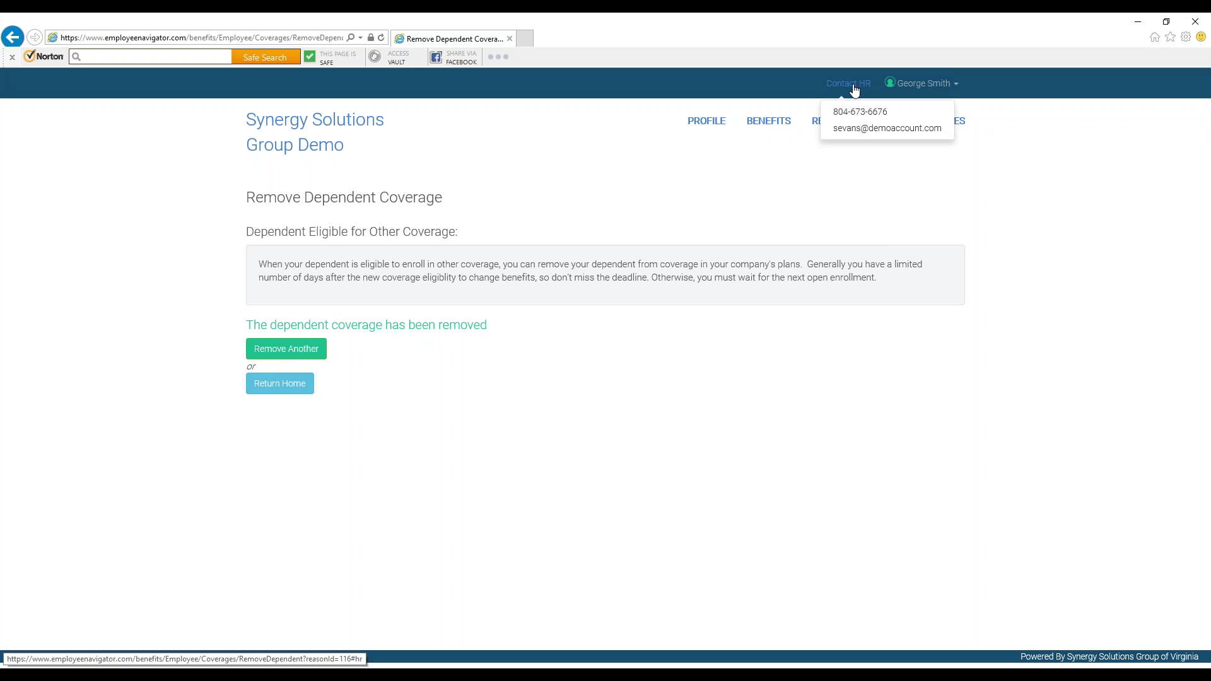